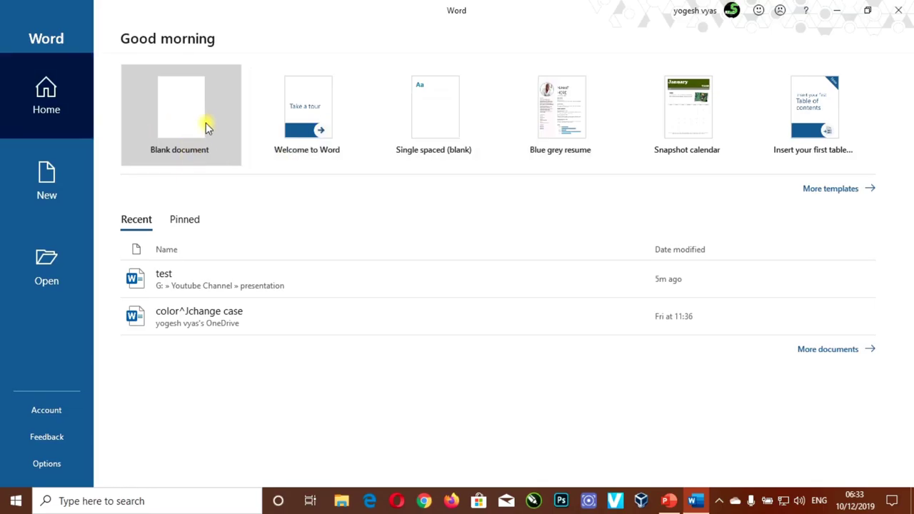
- Create a blank document and write a one-line "I am" sentence introducing the author by full name
left_click(177, 120)
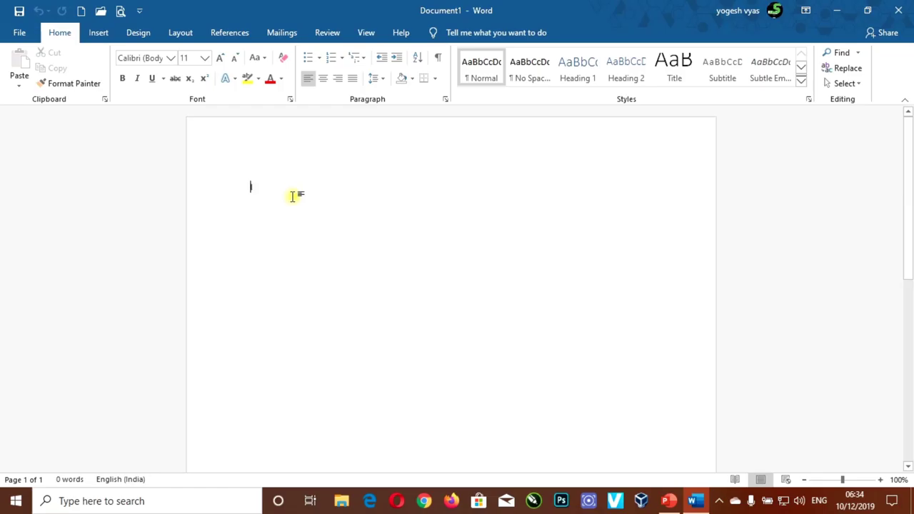
type("I am Yogesh Vyas.")
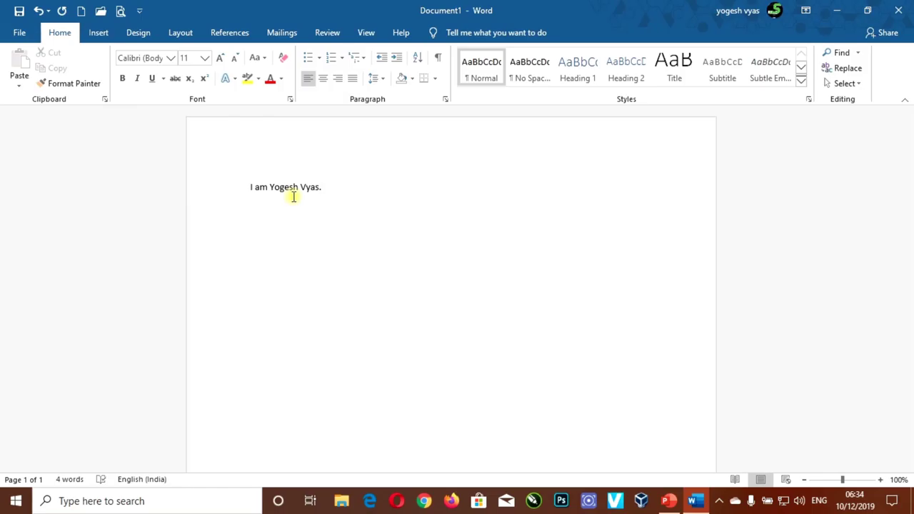
- Increase the font size of the whole introduction sentence to 28
triple_click(292, 192)
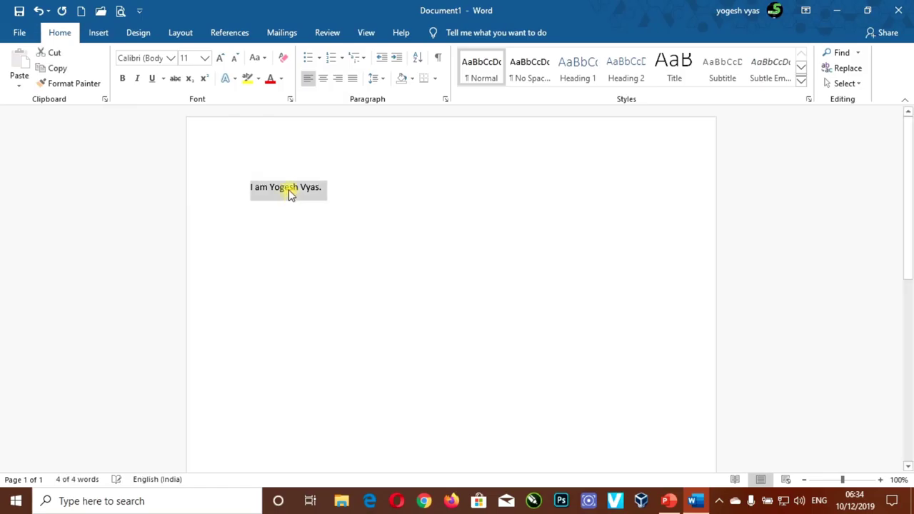
left_click(221, 58)
left_click(221, 58)
left_click(221, 58)
left_click(220, 58)
left_click(221, 58)
left_click(220, 58)
left_click(221, 58)
left_click(220, 58)
left_click(220, 58)
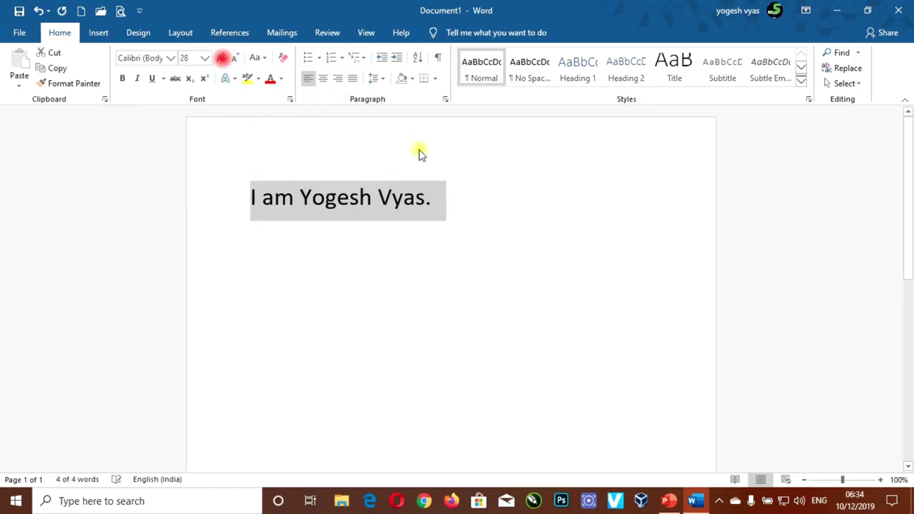
- Extend the sentence after the name with "from Computer DigiClass." and dismiss the antivirus update notification
left_click(433, 193)
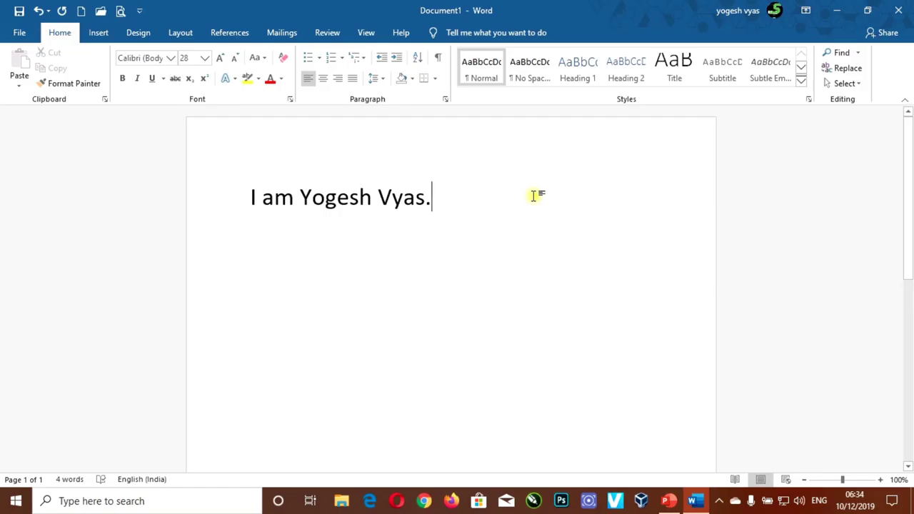
key("BackSpace")
type("from")
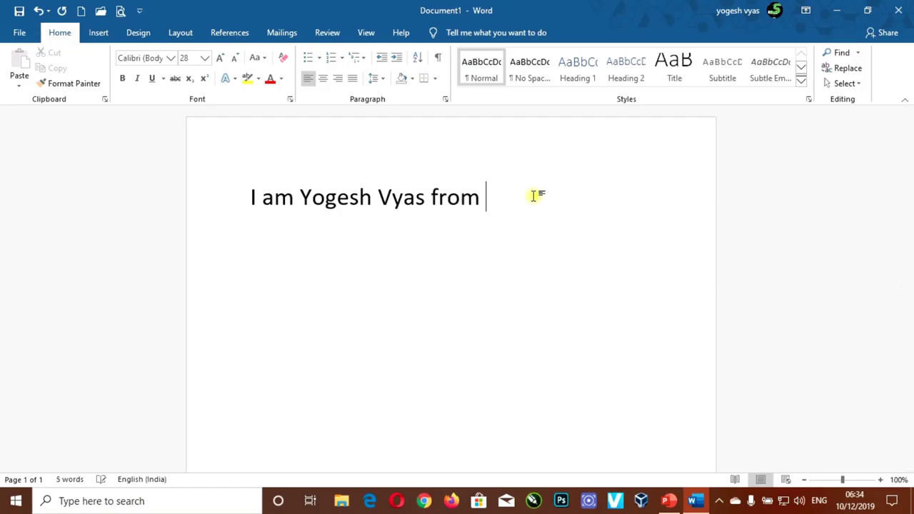
type(" Compu")
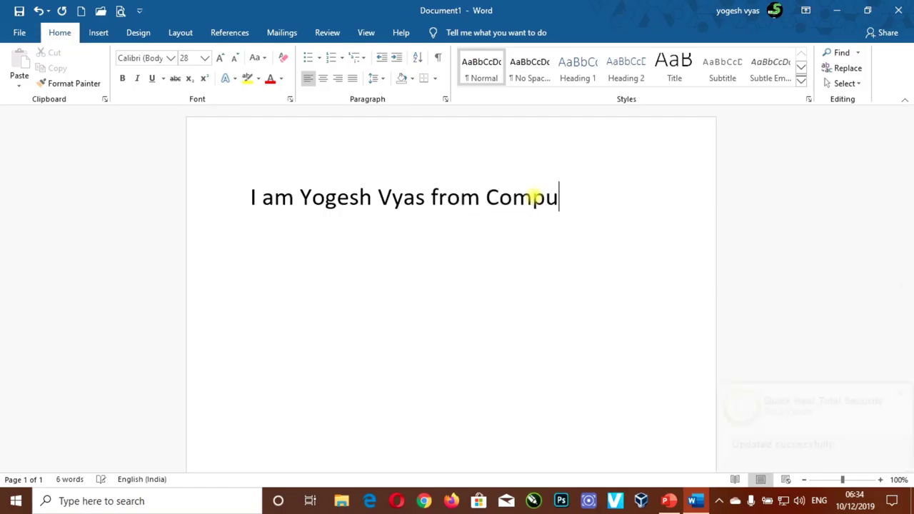
type("ter Digi")
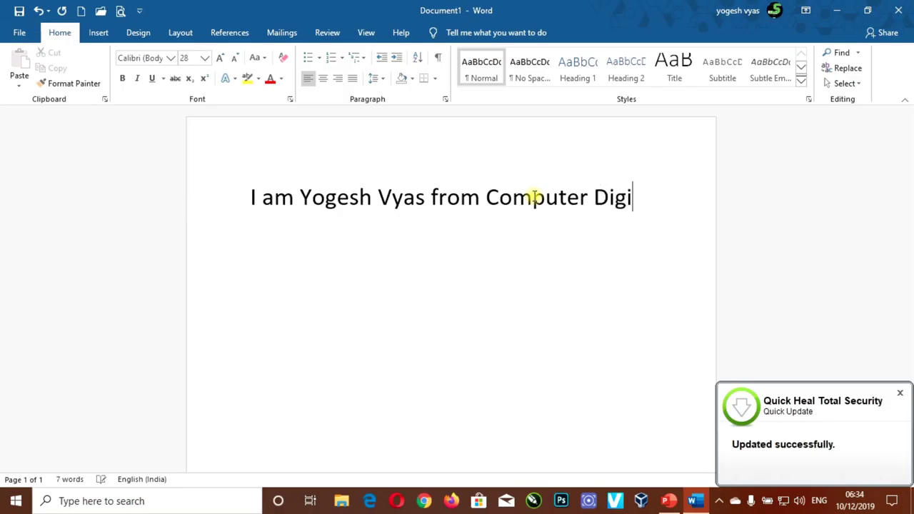
type("Class.")
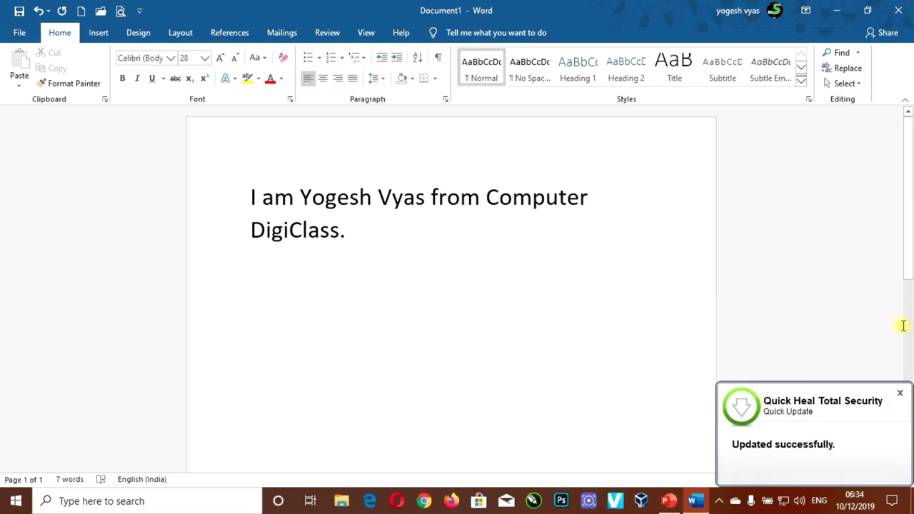
left_click(900, 395)
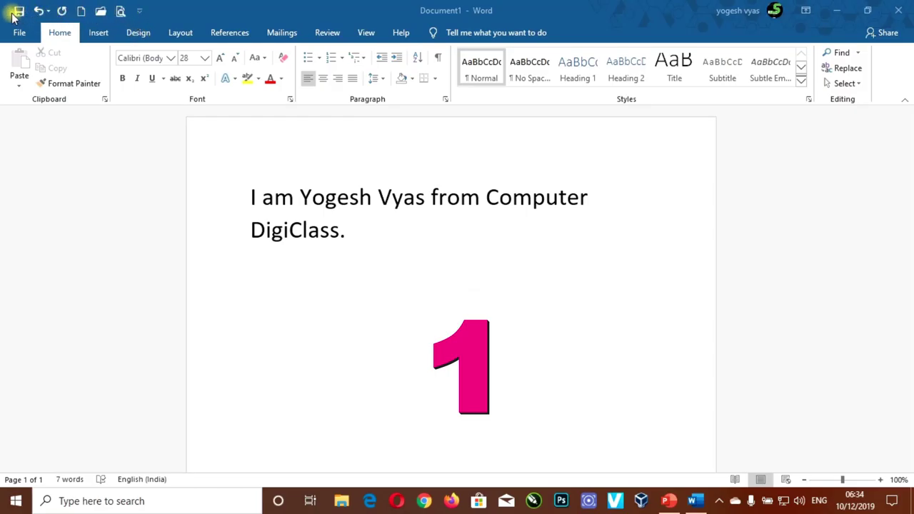
- Examine the file types, locations and further options for saving the document, keeping Word Document (*.docx), and return to the page without saving
left_click(325, 292)
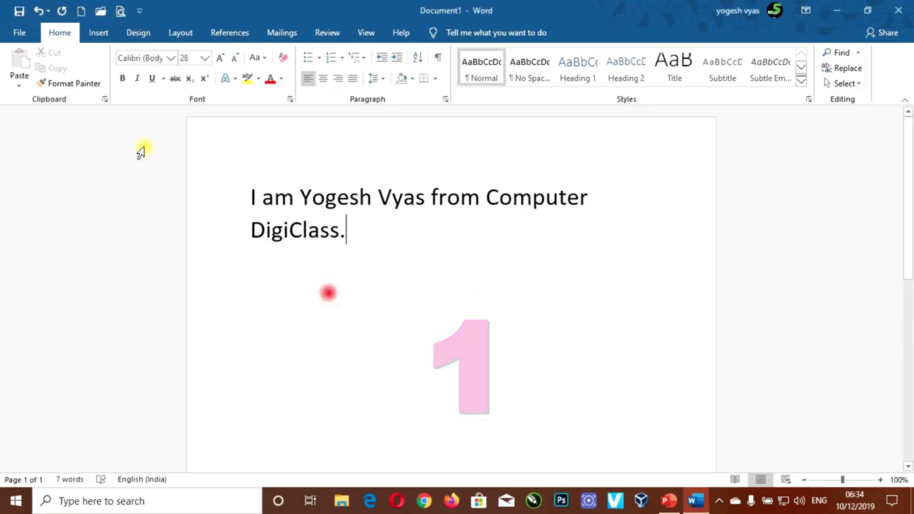
left_click(19, 10)
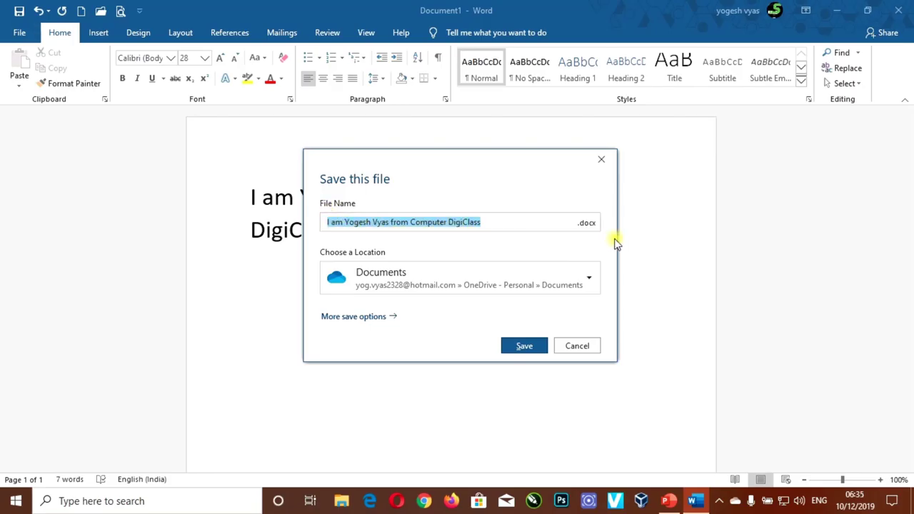
left_click(587, 224)
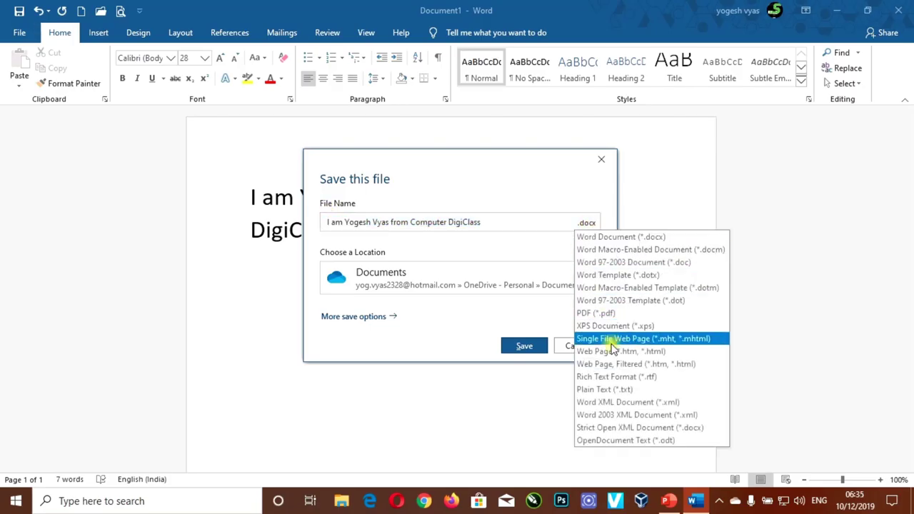
left_click(611, 237)
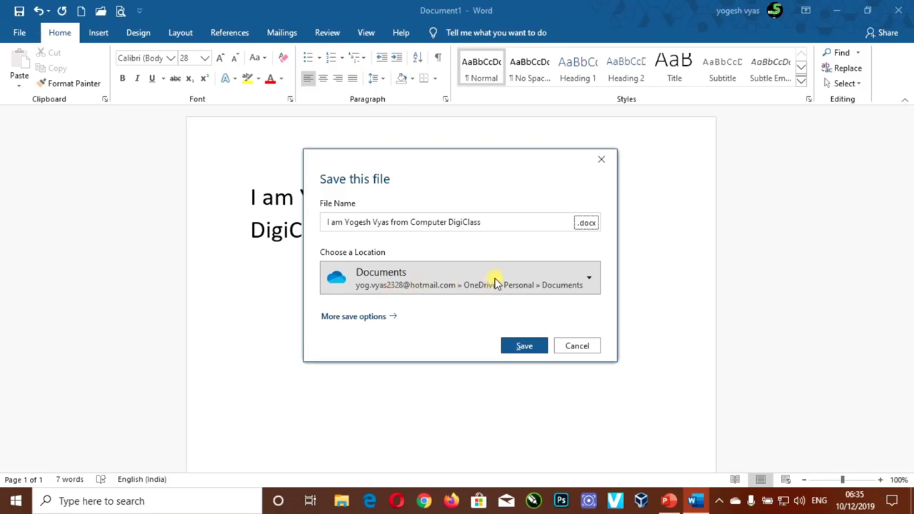
left_click(553, 272)
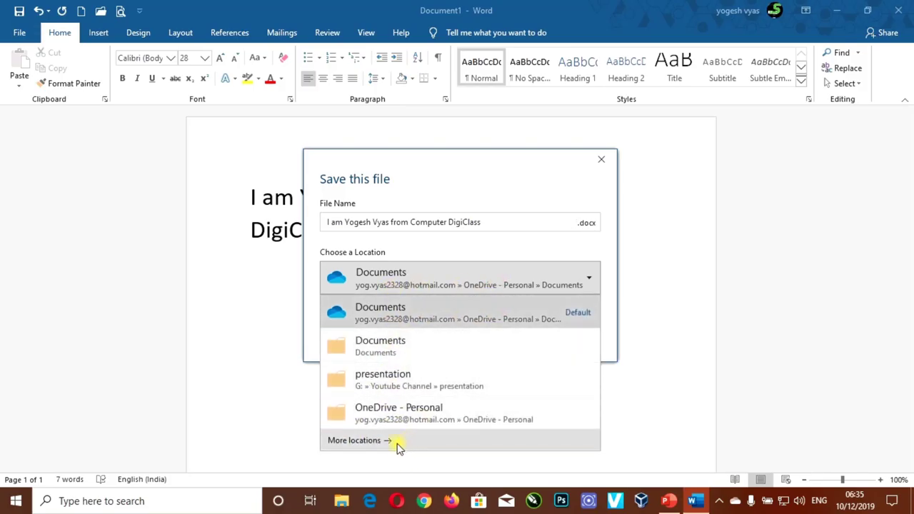
left_click(393, 284)
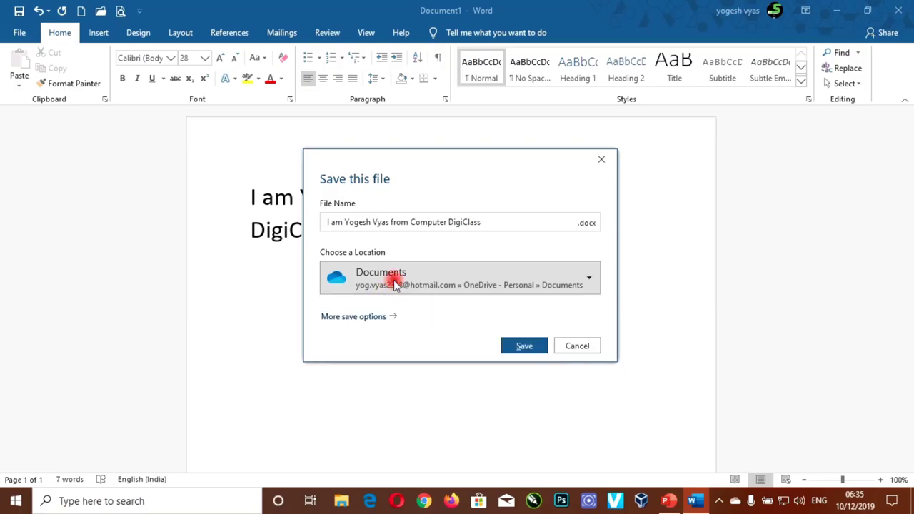
left_click(358, 318)
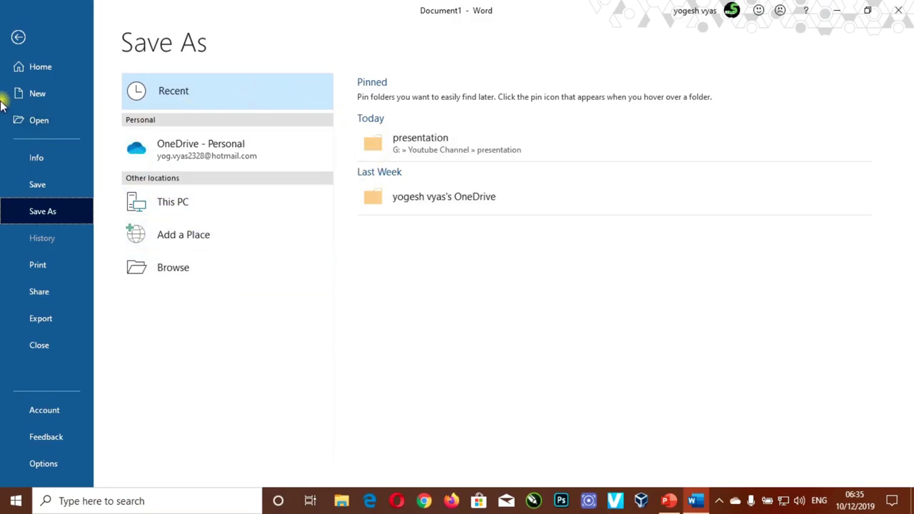
left_click(18, 37)
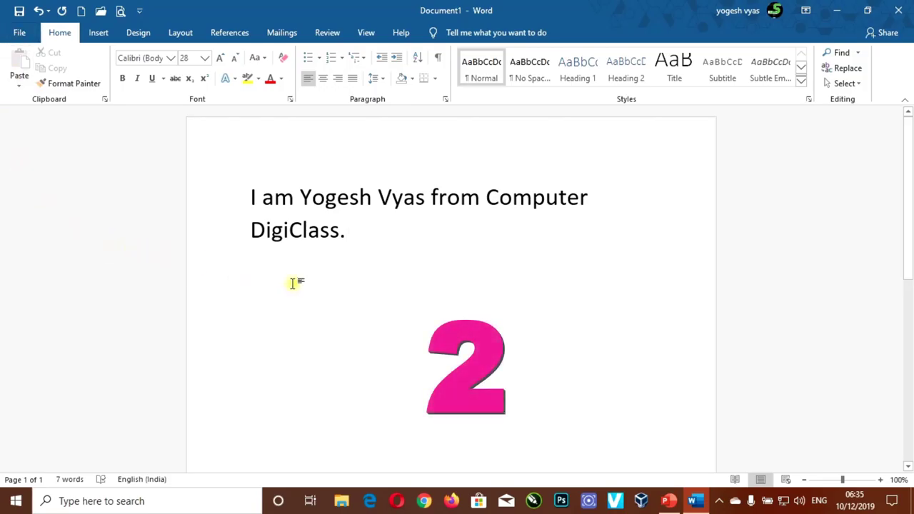
- Examine the Save and Save As commands in the file view and return to the document
left_click(20, 34)
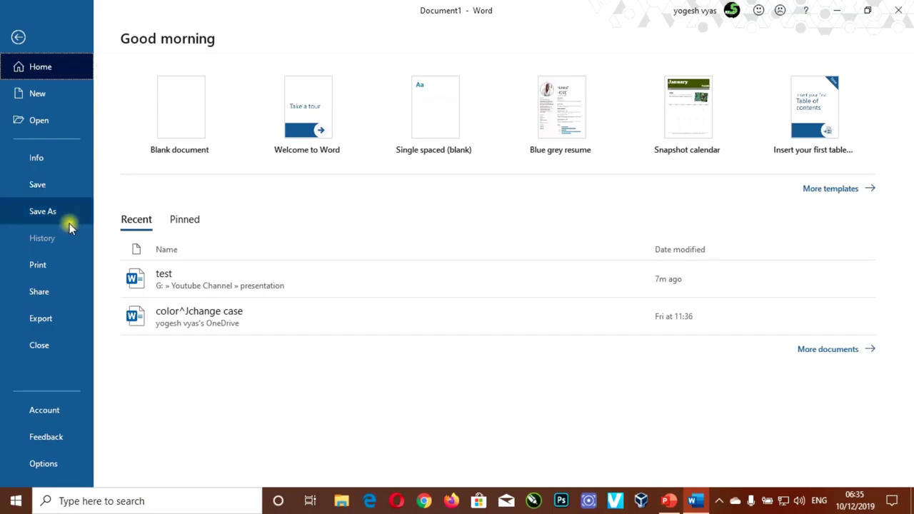
left_click(39, 185)
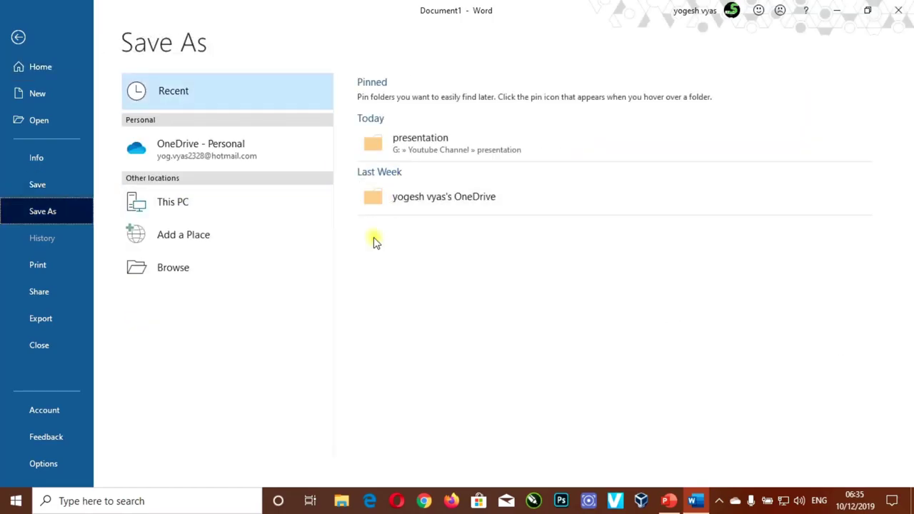
left_click(46, 190)
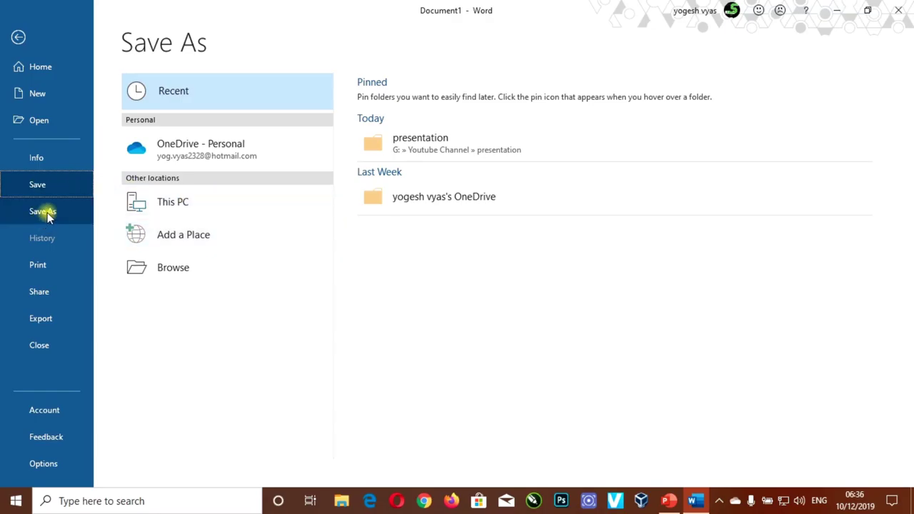
left_click(14, 38)
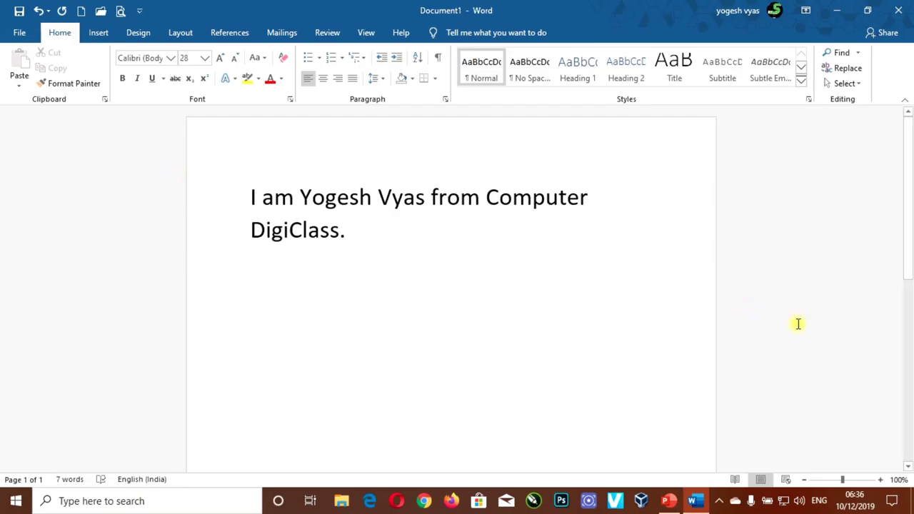
- Examine the save dialog and the save prompt for closing the document, cancelling both
key("ctrl+s")
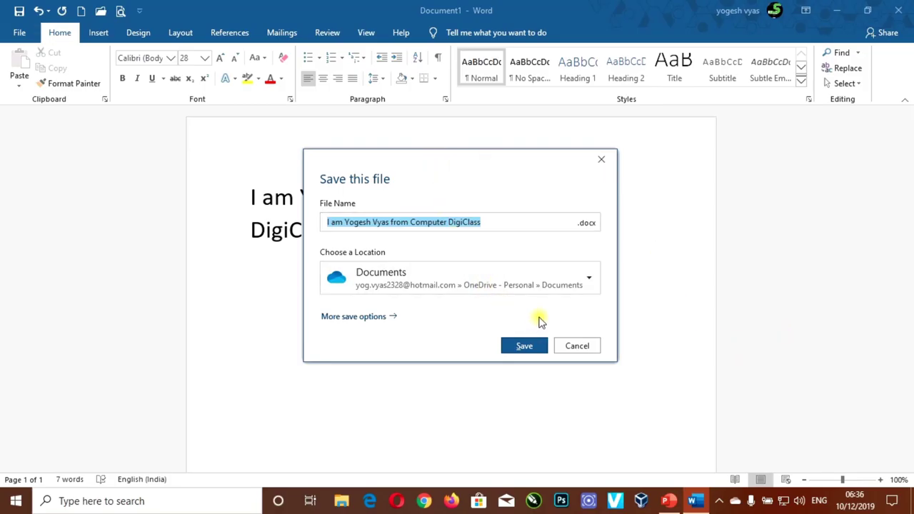
left_click(579, 346)
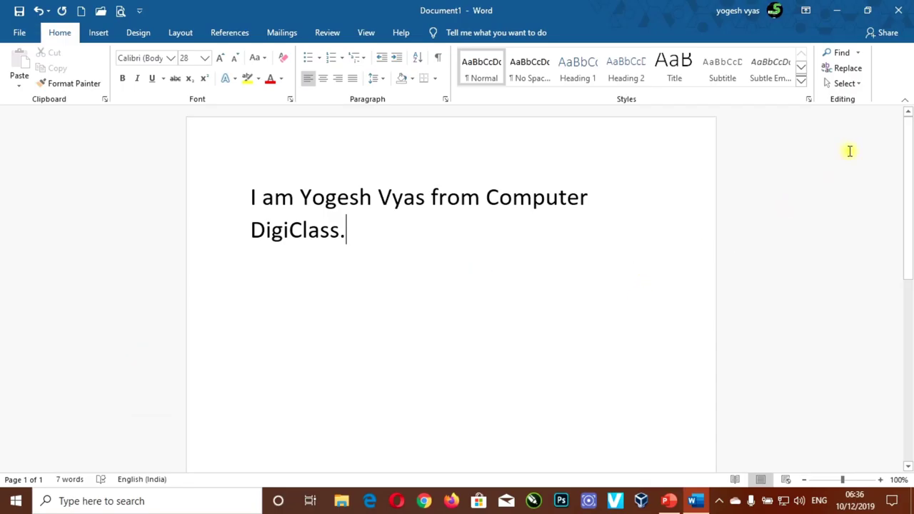
left_click(901, 14)
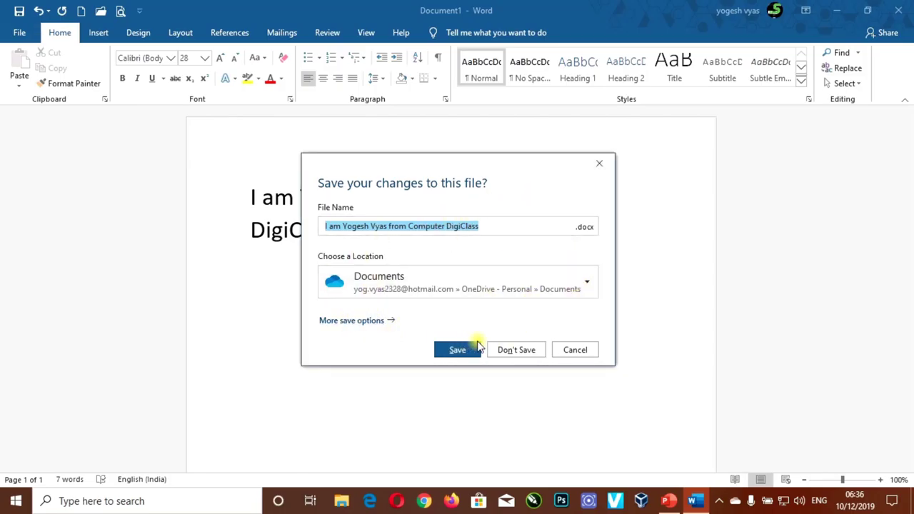
left_click(572, 351)
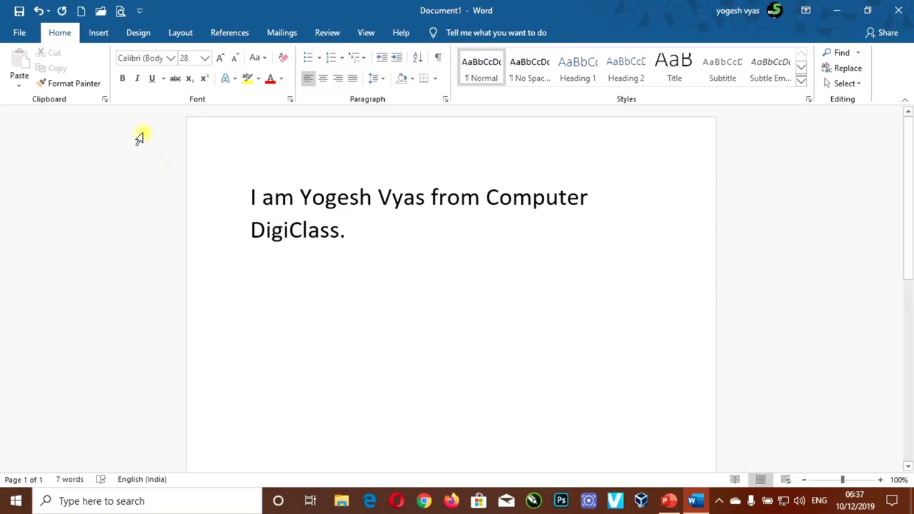
- Open the full Save As options, review the OneDrive - Personal, This PC and Add a Place locations, and browse for a folder
left_click(20, 12)
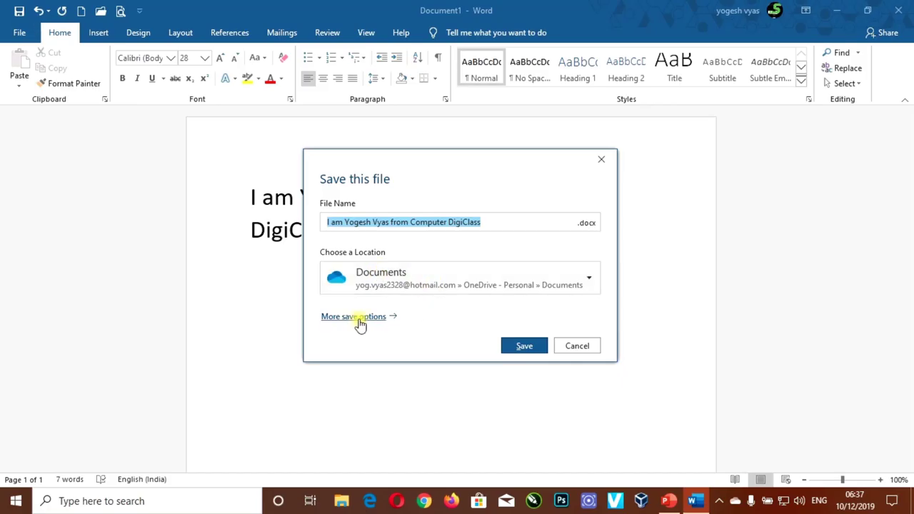
left_click(360, 320)
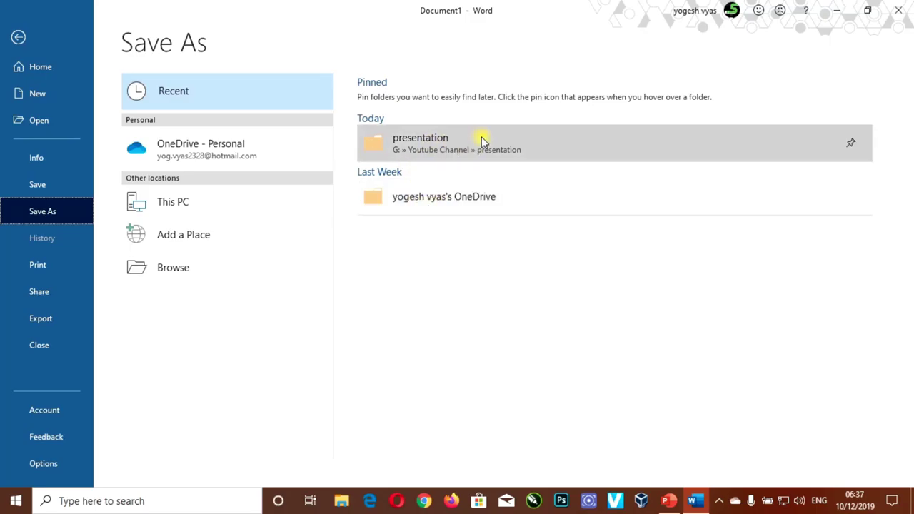
left_click(183, 153)
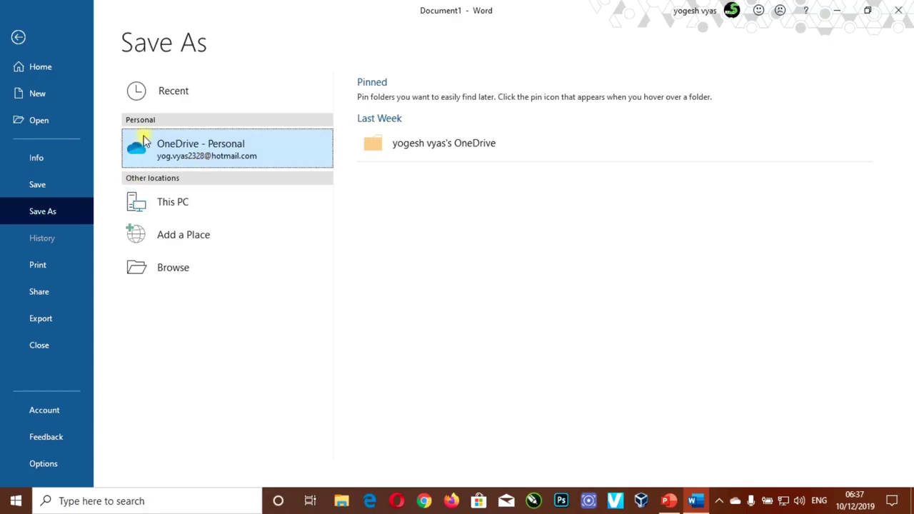
left_click(184, 203)
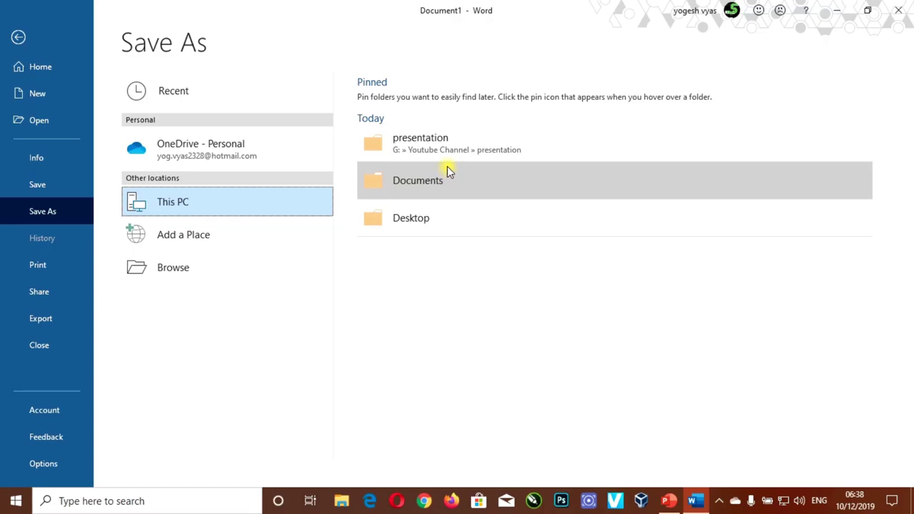
left_click(179, 243)
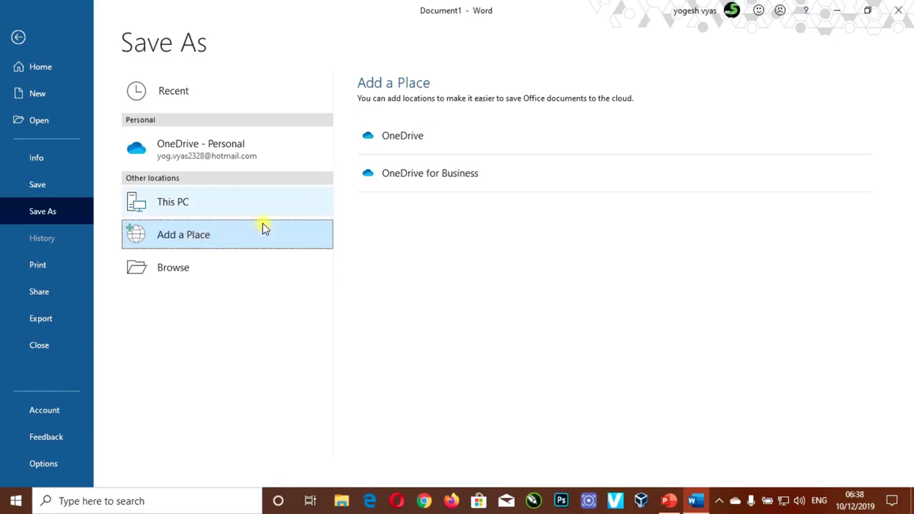
left_click(178, 275)
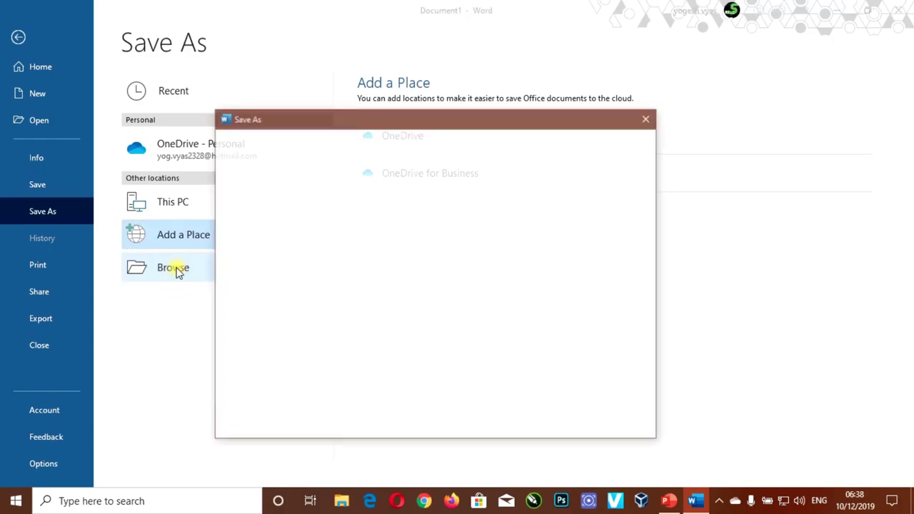
- Widen the Save As dialog to show the Size column and reposition it on the screen
left_click_drag(433, 115, 447, 84)
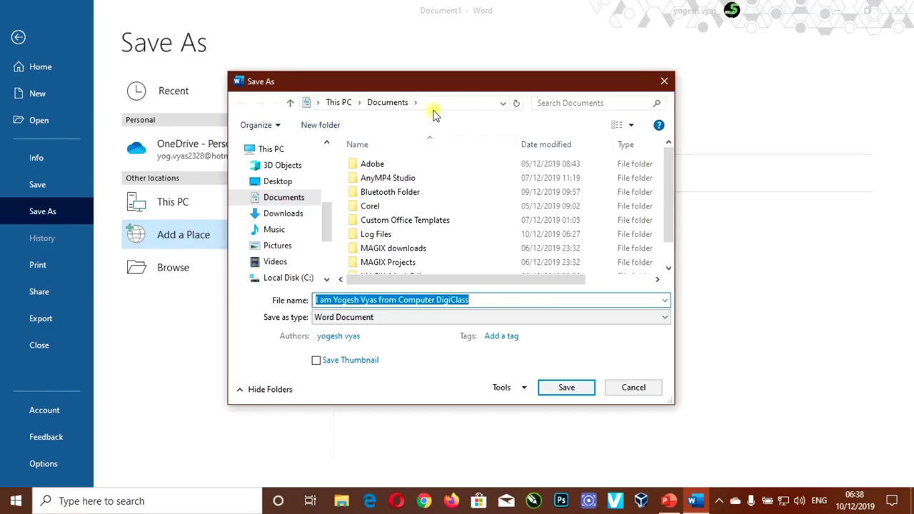
left_click_drag(457, 81, 491, 73)
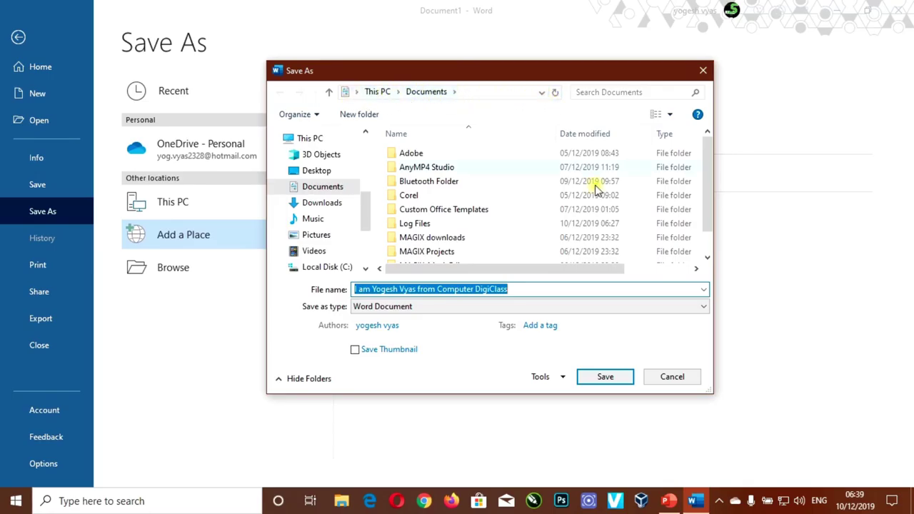
left_click_drag(710, 392, 864, 405)
left_click_drag(560, 73, 485, 66)
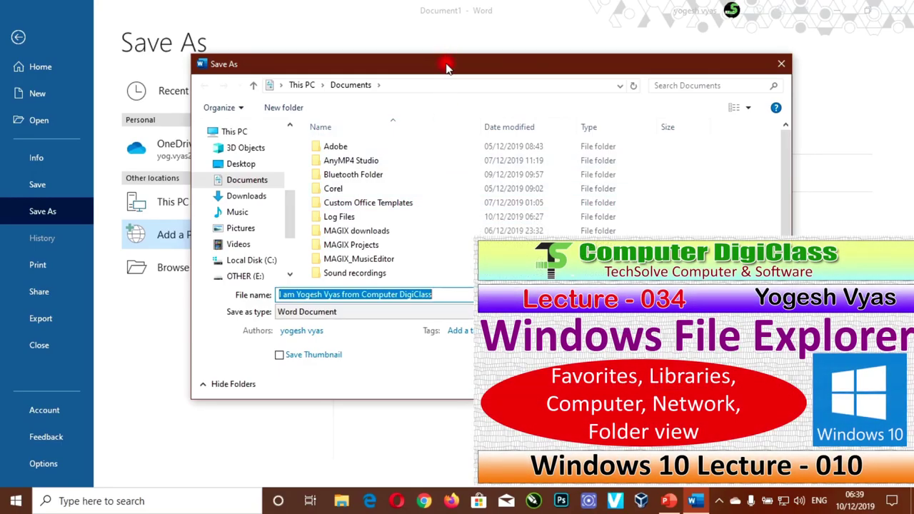
- Reposition the Save As dialog and choose the OS (I:) drive as the save location
left_click_drag(447, 67, 391, 66)
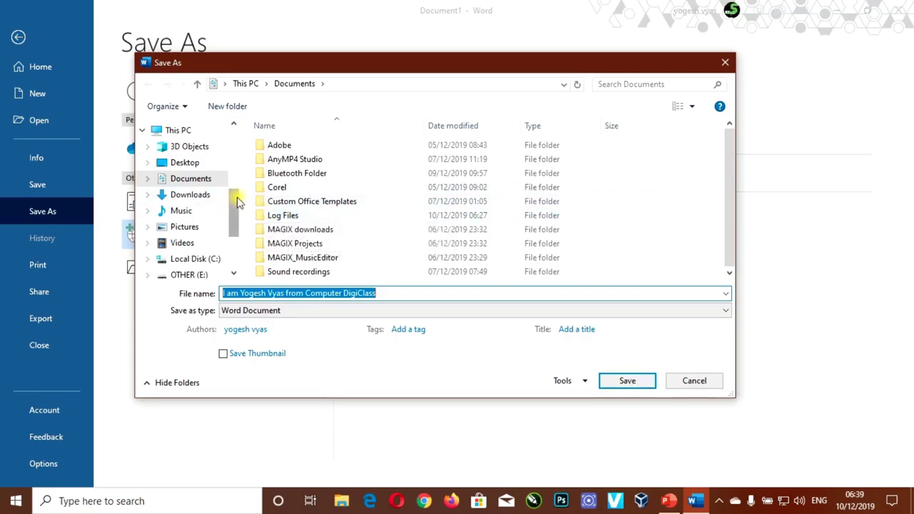
left_click_drag(238, 196, 232, 243)
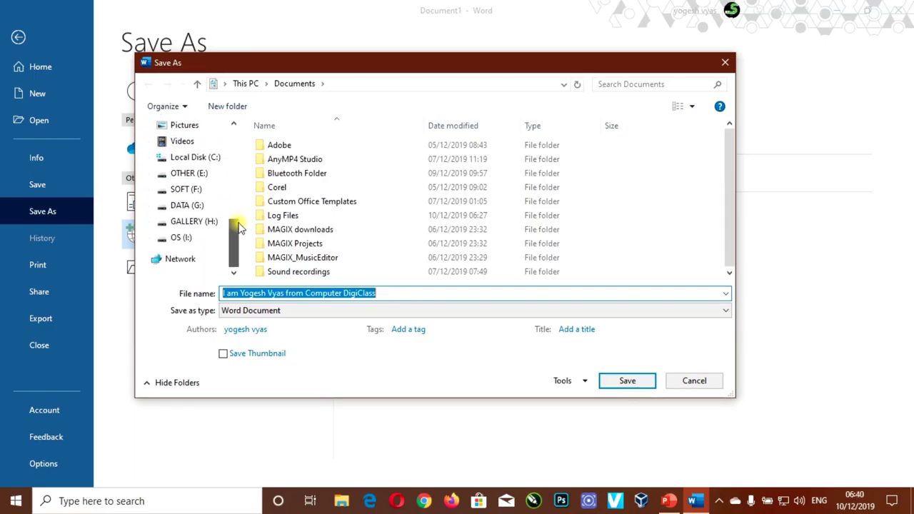
left_click(182, 239)
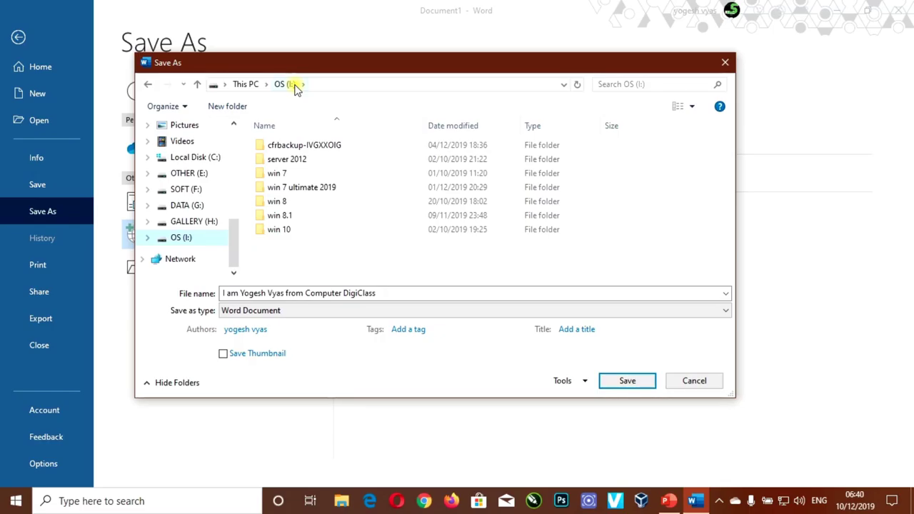
- Create a new folder named computer on the OS (I:) drive and open it as the save location
left_click(235, 107)
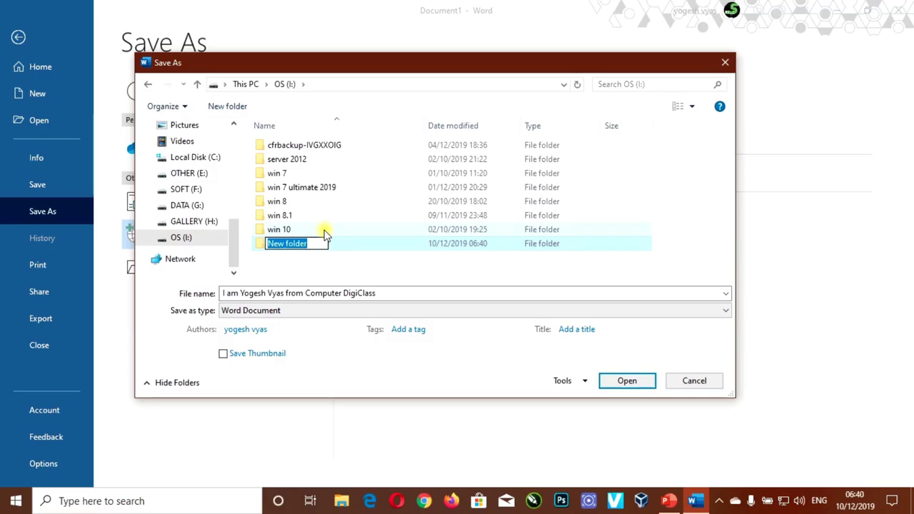
type("gggg")
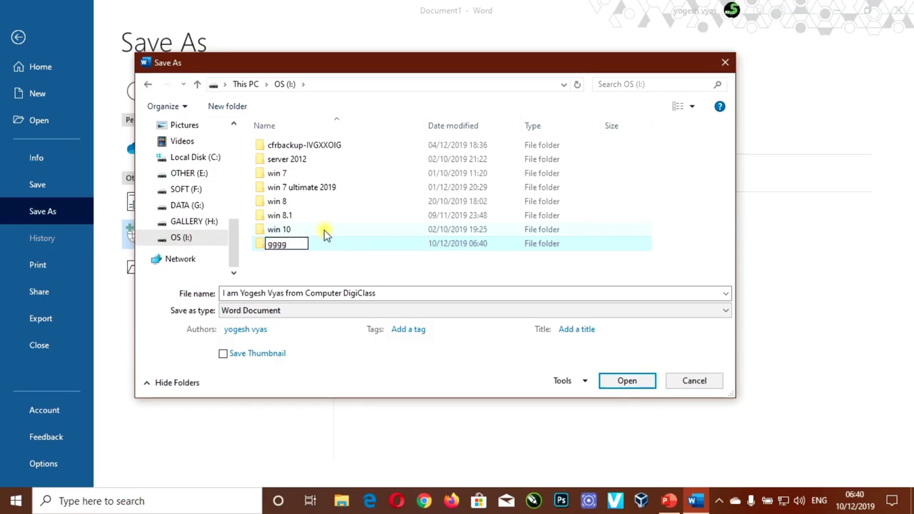
key("BackSpace")
key("BackSpace")
key("BackSpace")
key("BackSpace")
type("computer")
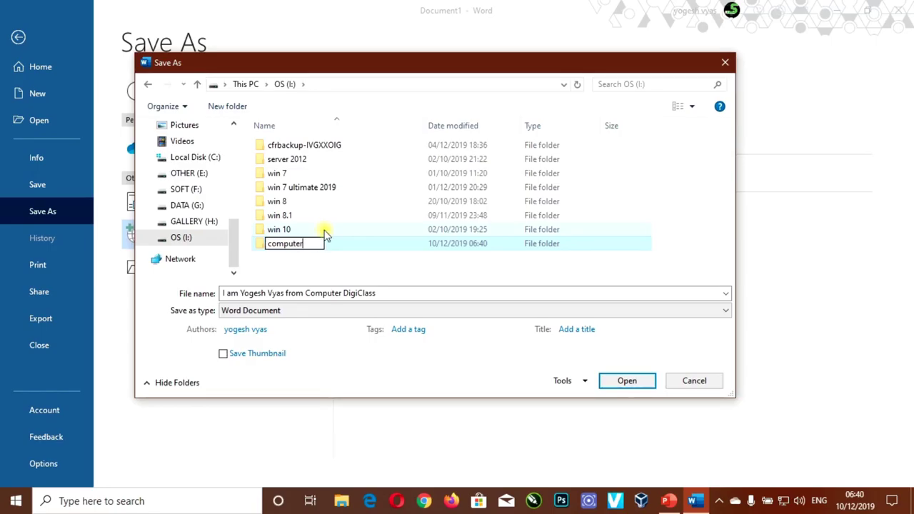
key("Return")
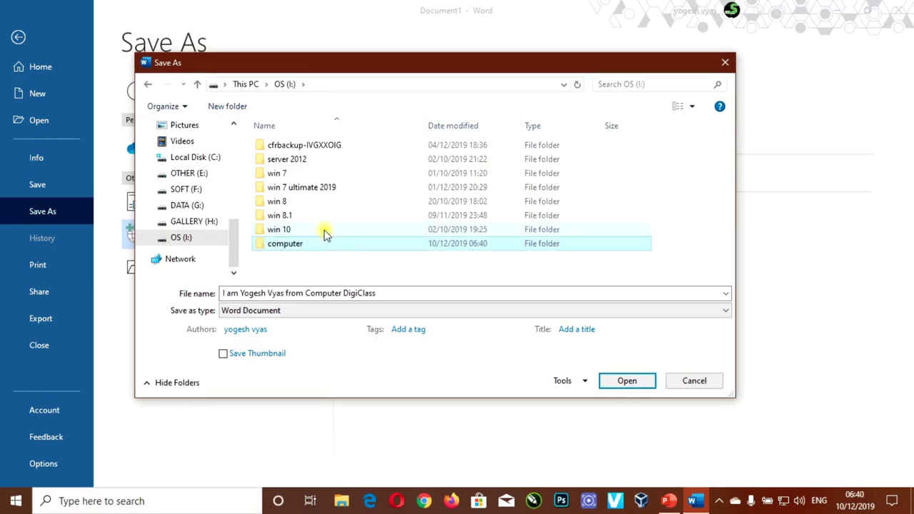
double_click(290, 246)
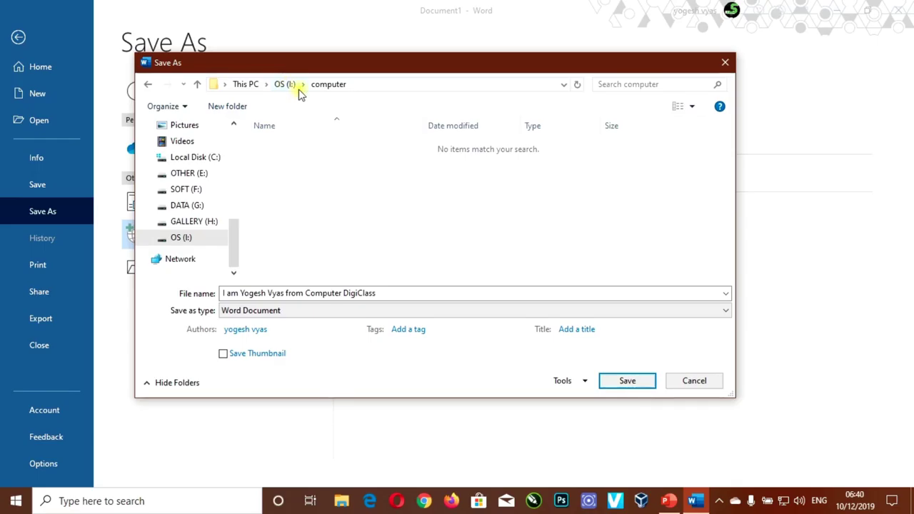
left_click(339, 179)
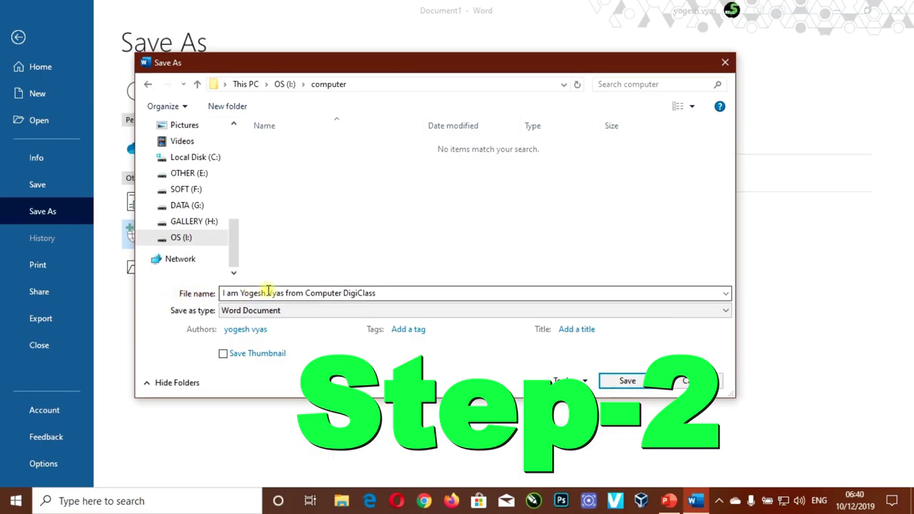
- Save the document in the computer folder under the file name Testing, with Word Document as the file type
triple_click(312, 294)
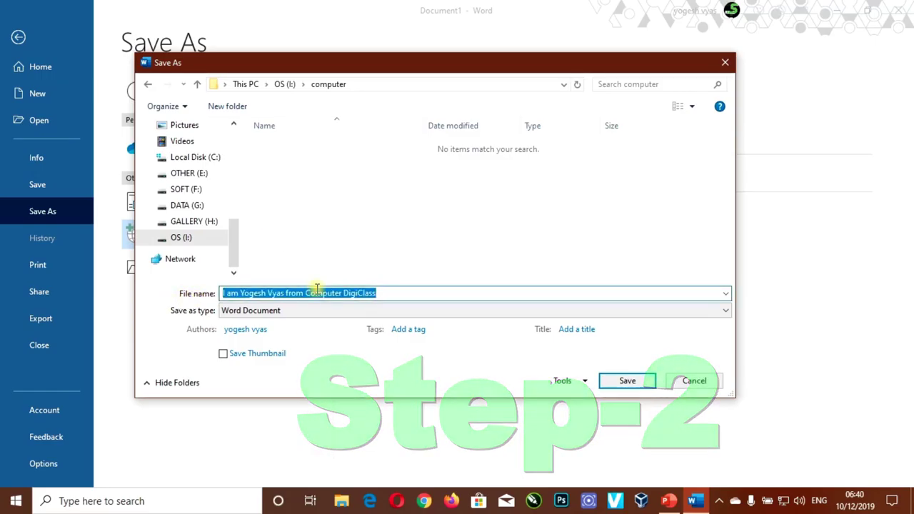
type("Testing")
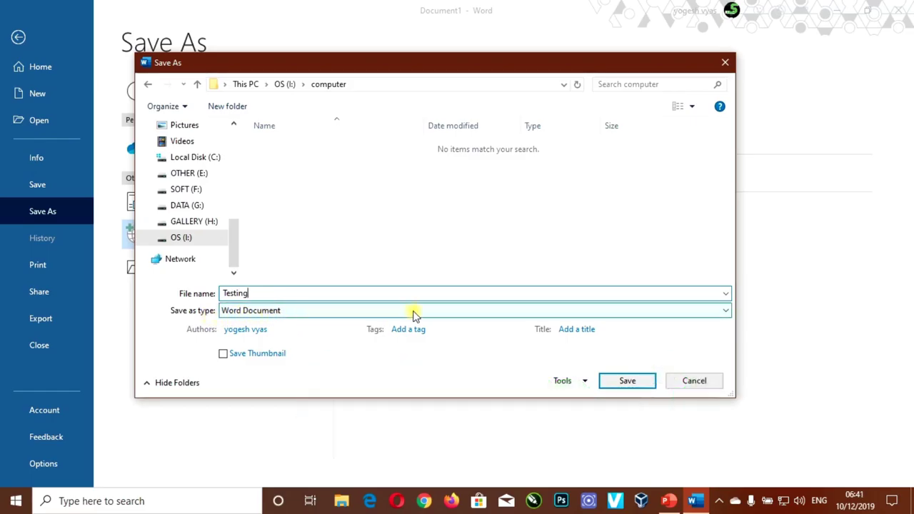
left_click(725, 314)
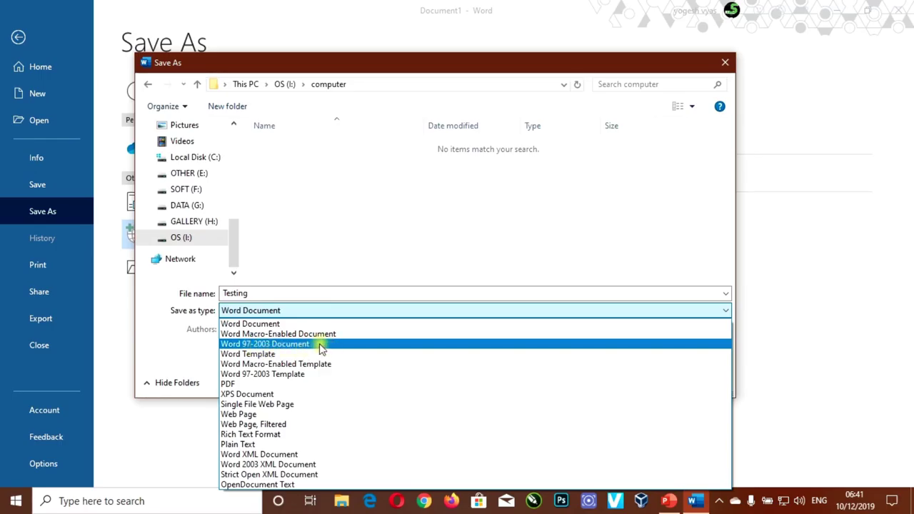
left_click(269, 325)
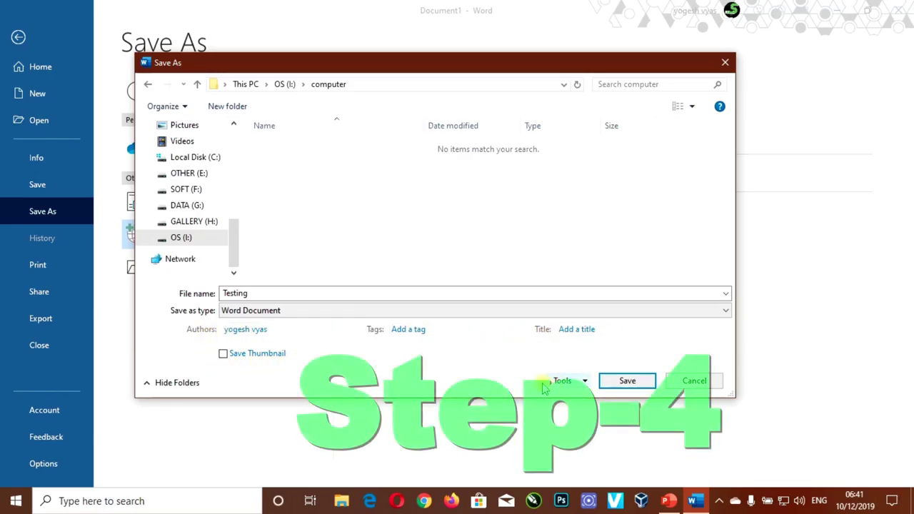
left_click(628, 382)
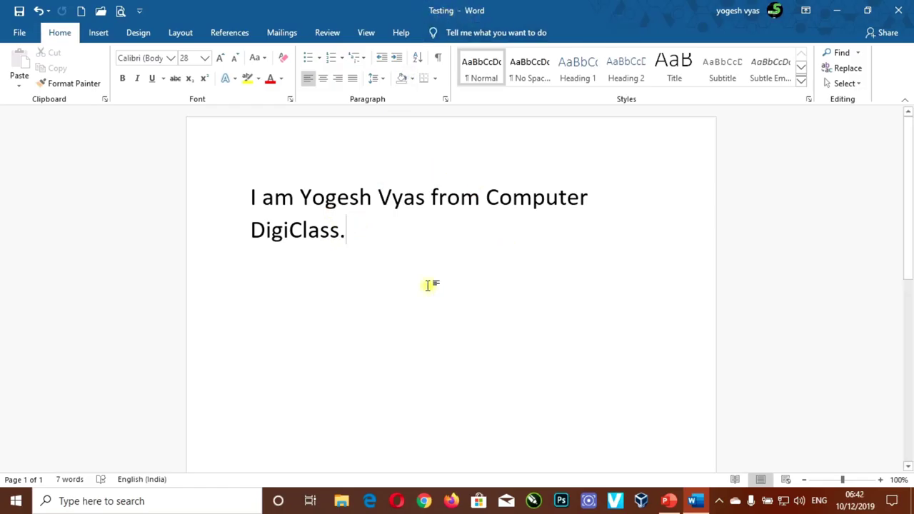
- Add the line "This is my youtube channel." below the existing text, leaving a blank line between, and save the changes to the same file
key("Return")
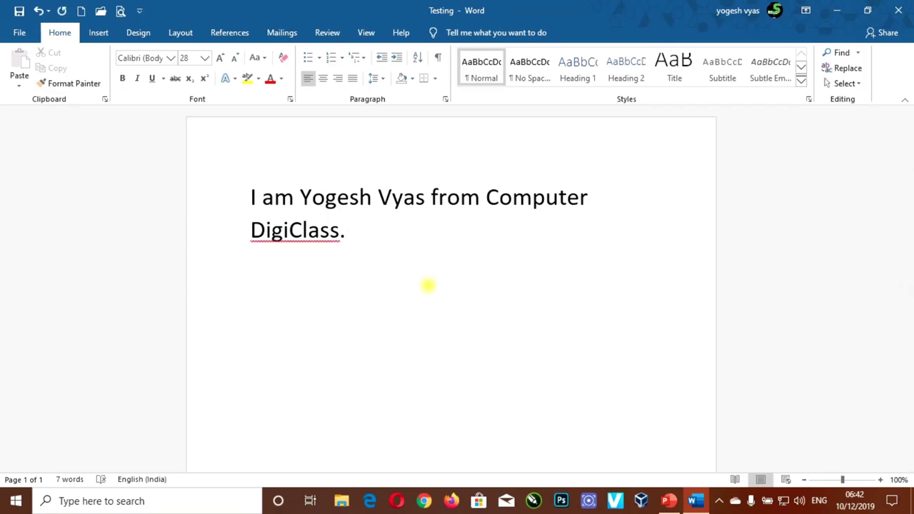
type("This")
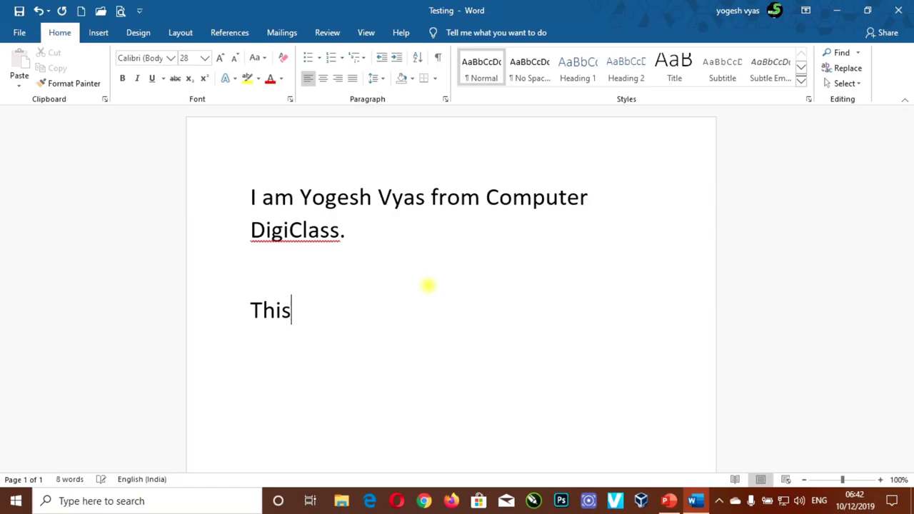
type(" is m")
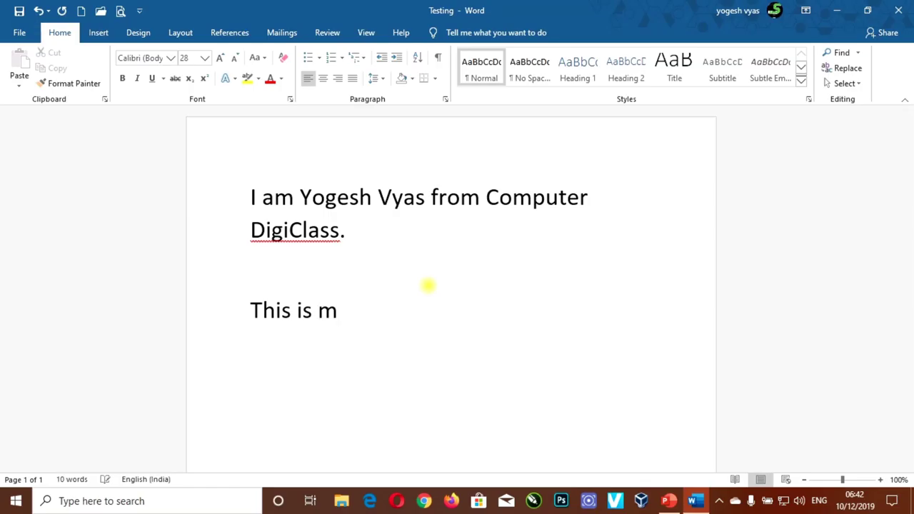
type("y yout")
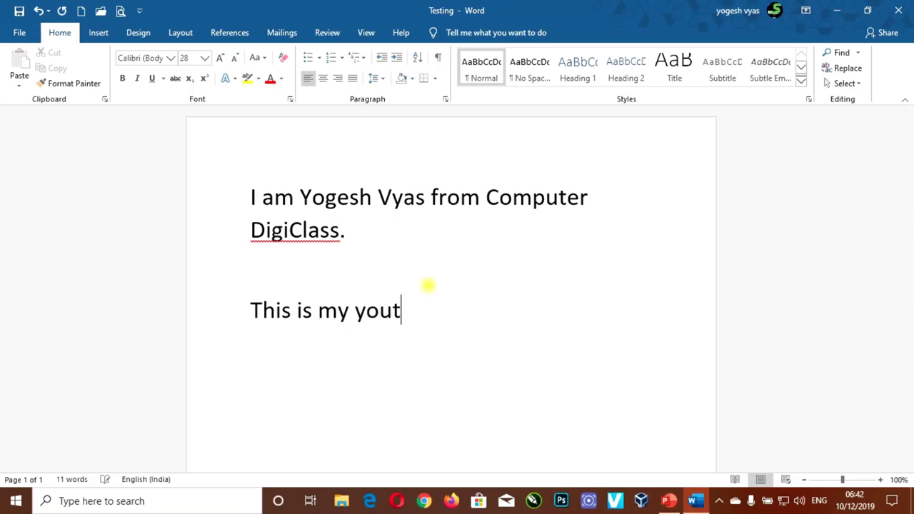
type("ube channel.")
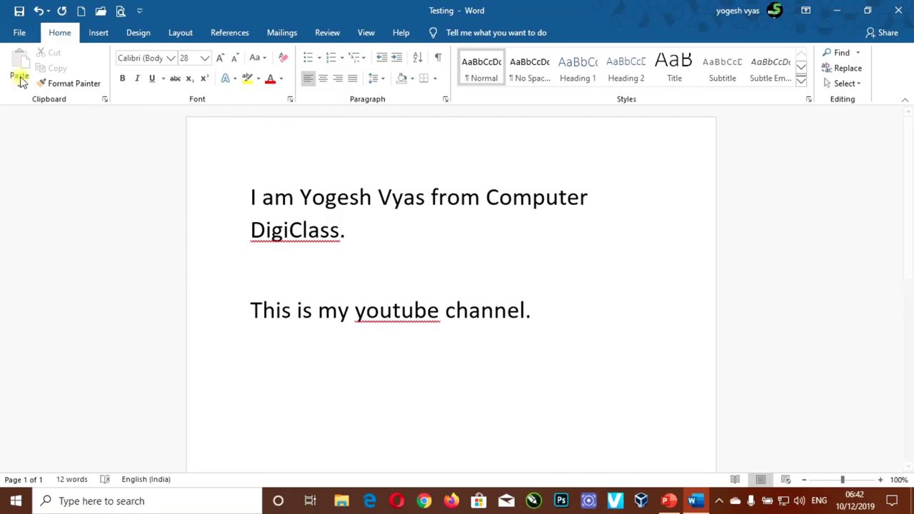
left_click(22, 33)
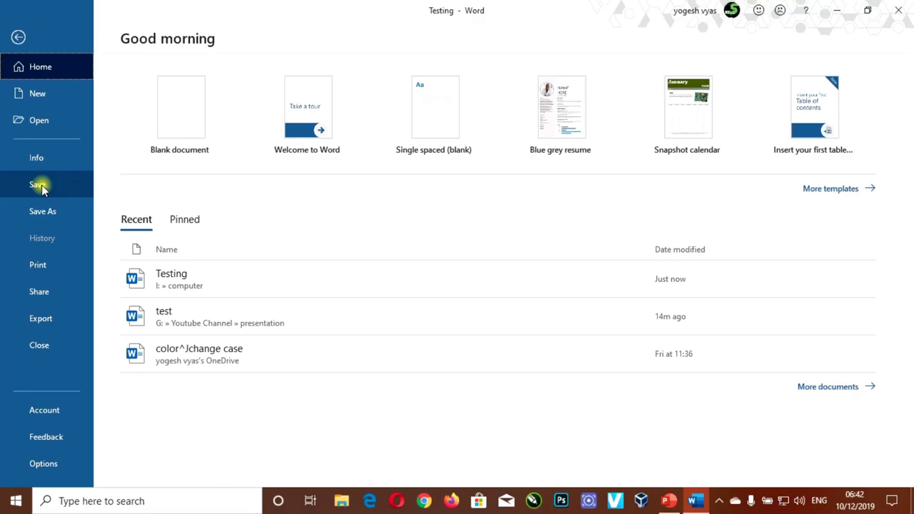
left_click(41, 186)
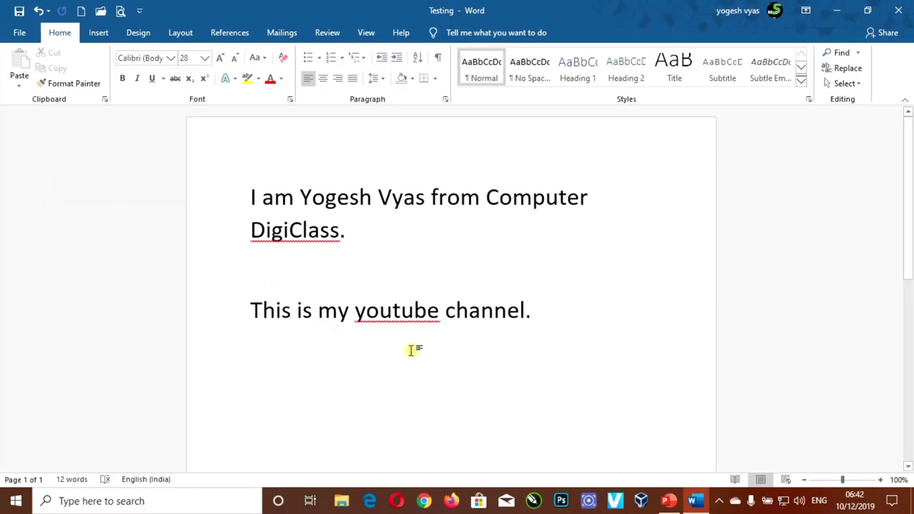